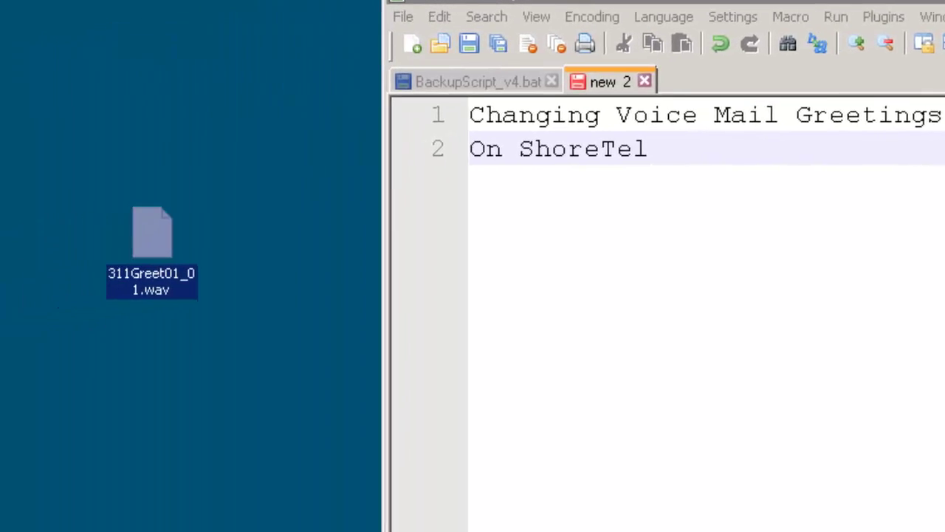
Step: Place 311Name_01.wav beneath the greeting file on the desktop and clear the selection
left_click_drag(0, 472, 0, 471)
left_click(334, 392)
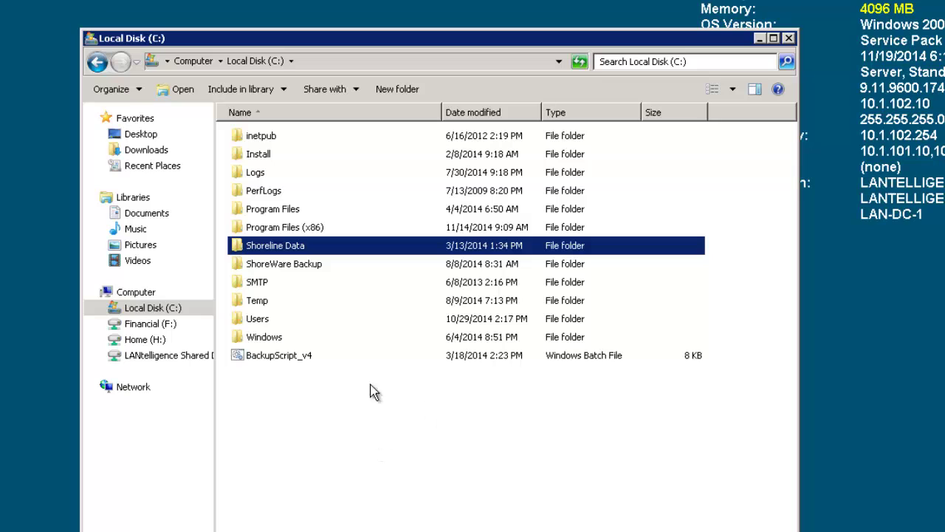
Step: Browse into Shoreline Data > Vms > SHORETEL and scroll to folder 311
double_click(272, 249)
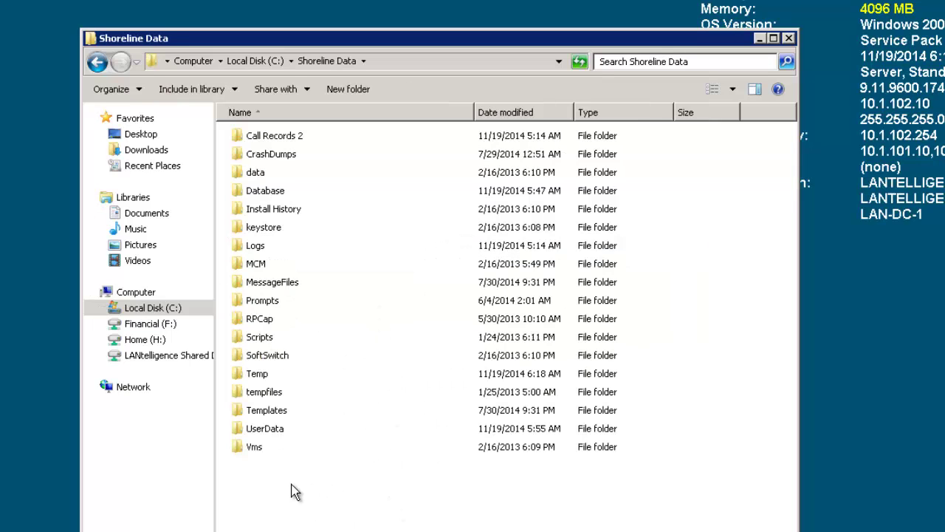
left_click(260, 452)
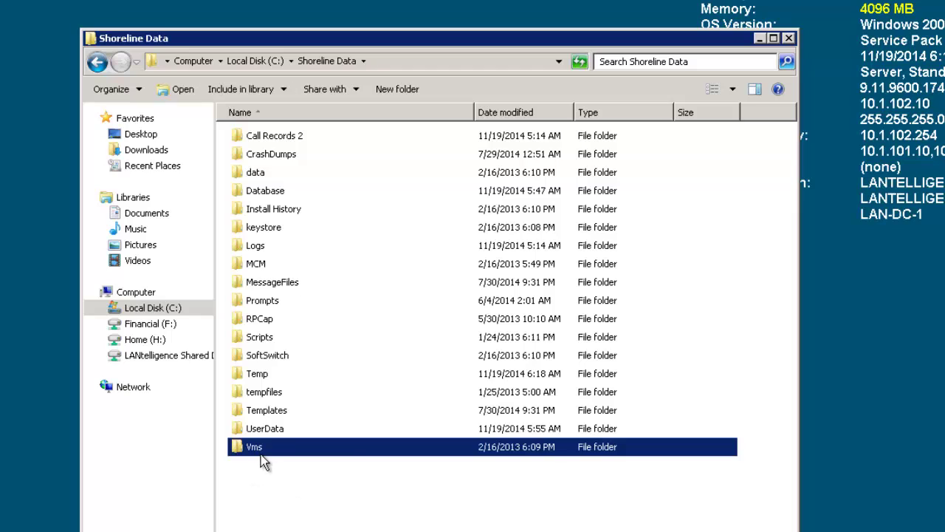
double_click(329, 449)
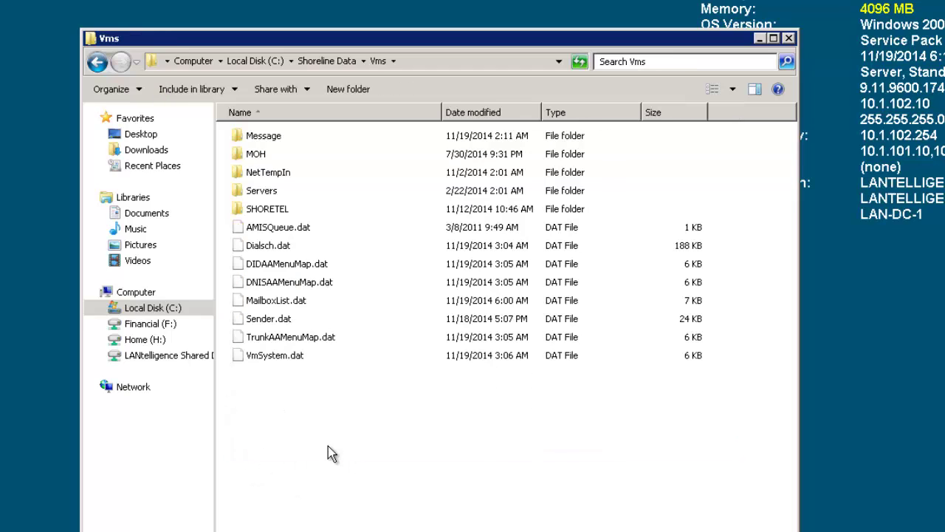
double_click(265, 211)
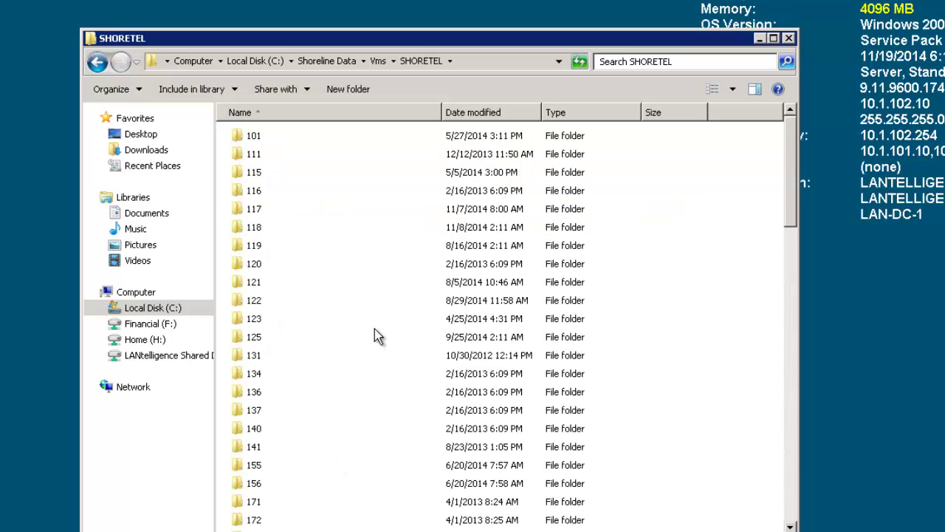
left_click_drag(791, 180, 794, 336)
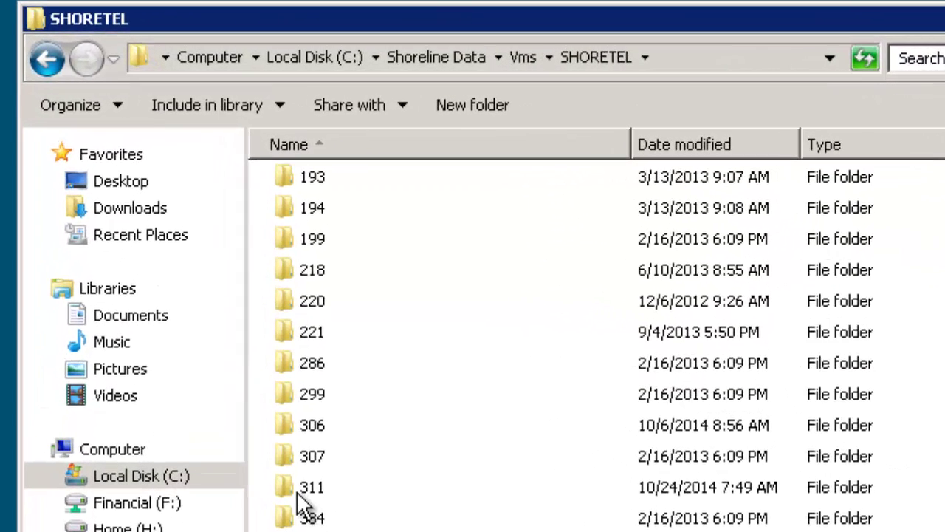
Step: In folder 311, rename 311Greet01_01.wav to 311Greet01_01.old, confirming the extension change
double_click(290, 422)
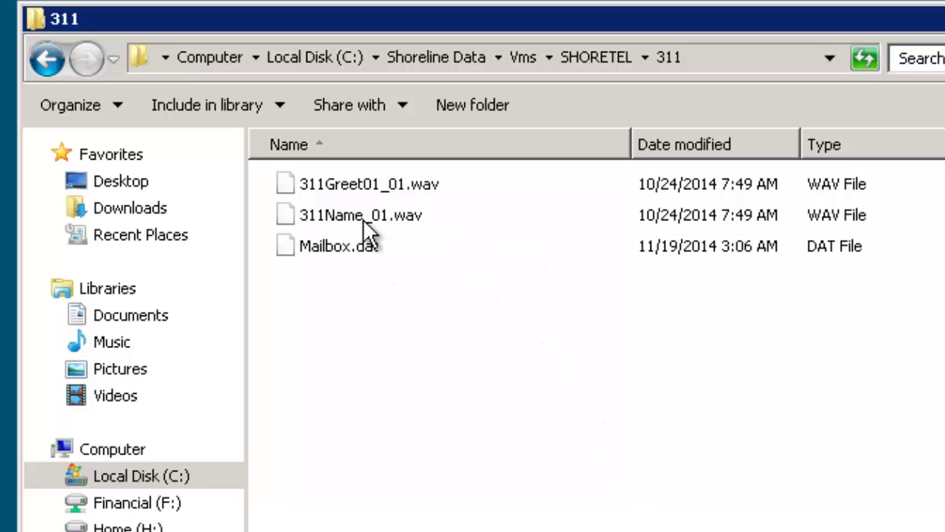
left_click(377, 188)
left_click(393, 193)
left_click(415, 183)
type("old")
key("Delete")
key("Delete")
key("Delete")
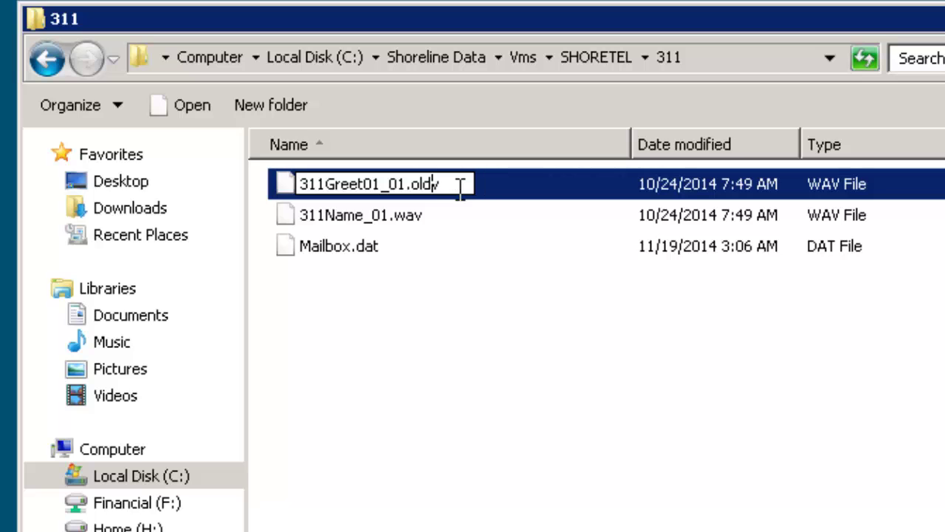
left_click(501, 254)
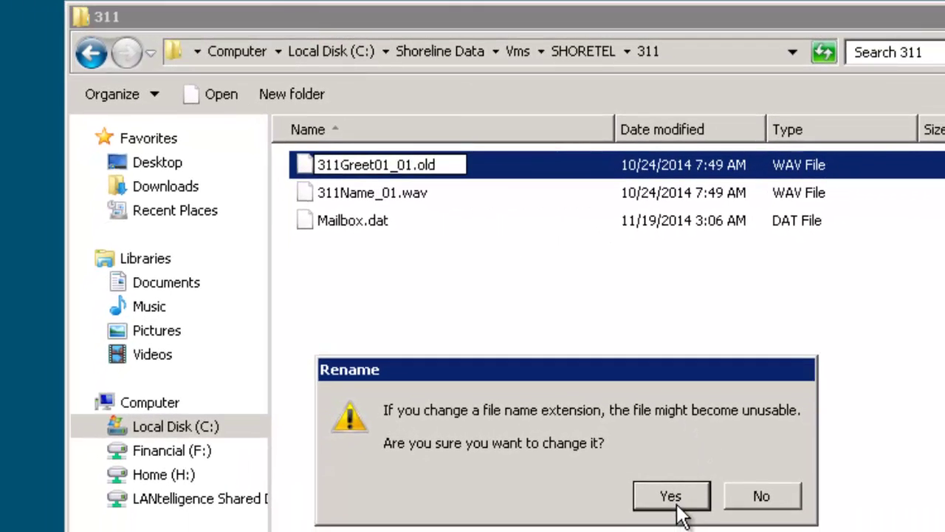
left_click(679, 506)
Step: Rename 311Name_01.wav to 311Name_01.old, then paste in the new greeting and name recordings
left_click(457, 252)
double_click(428, 195)
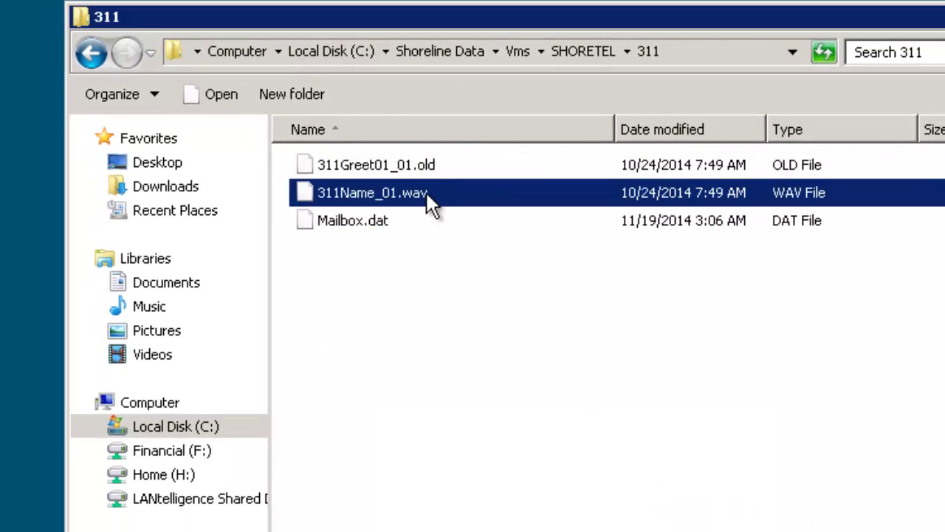
key("Escape")
left_click(432, 195)
left_click(437, 192)
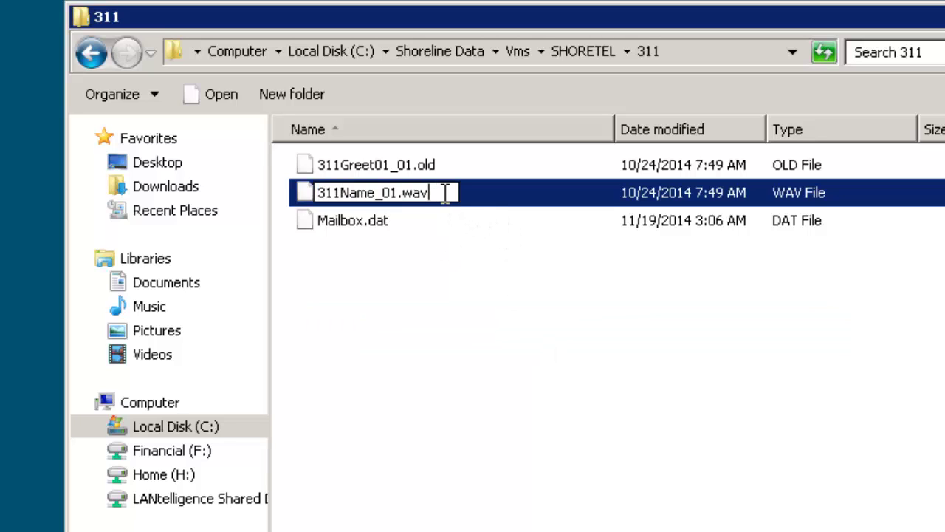
key("BackSpace")
key("BackSpace")
key("BackSpace")
type("old")
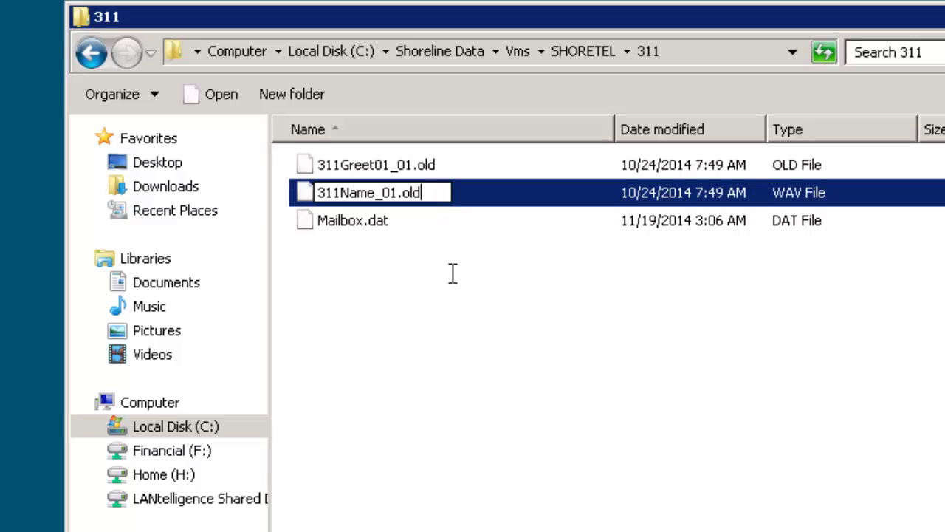
key("Return")
left_click(667, 505)
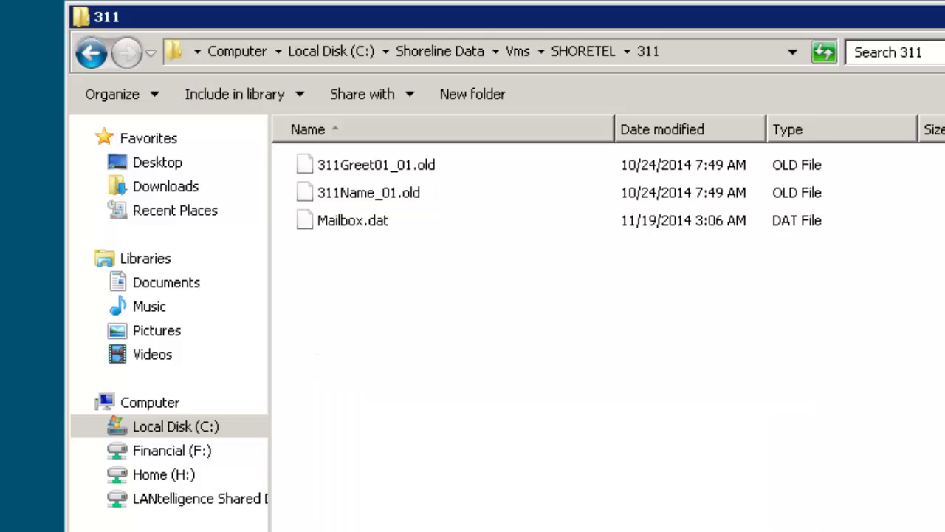
left_click(415, 314)
key("ctrl+v")
left_click(483, 429)
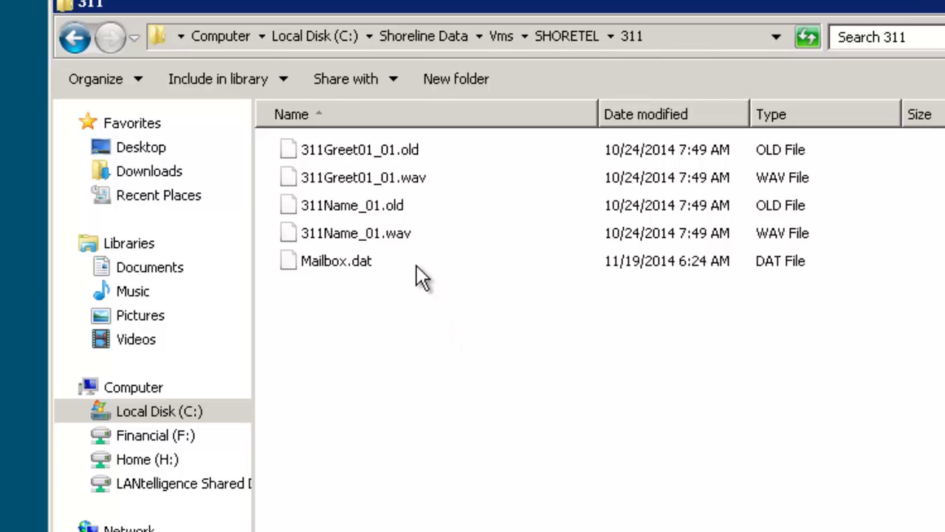
left_click(392, 285)
key("Home")
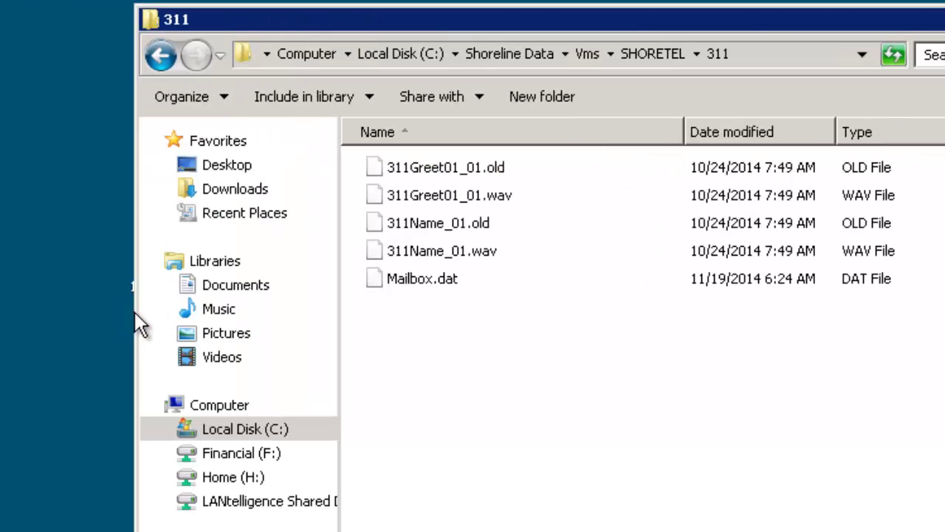
Step: Drag 116Greet01_01.wav into folder 311 and rename the current 311Greet01_01.wav to .old2
left_click_drag(138, 313, 490, 302)
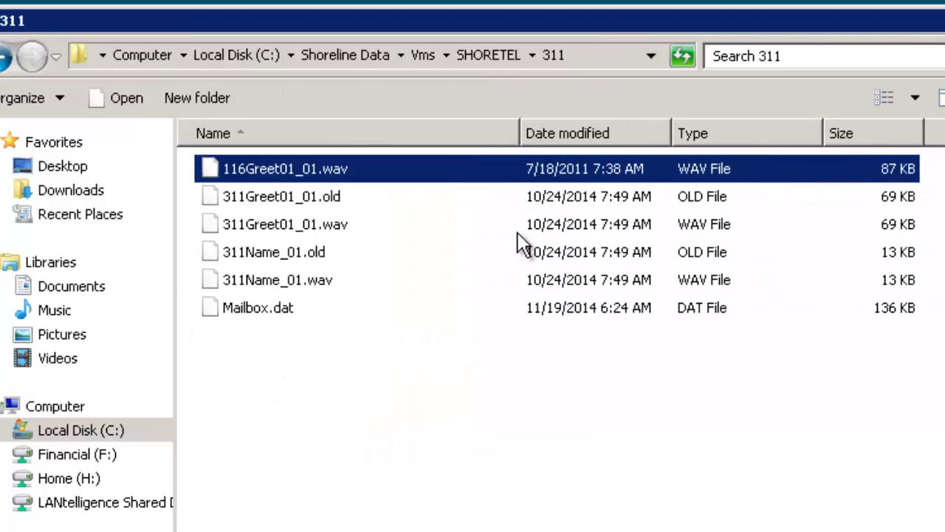
left_click(351, 195)
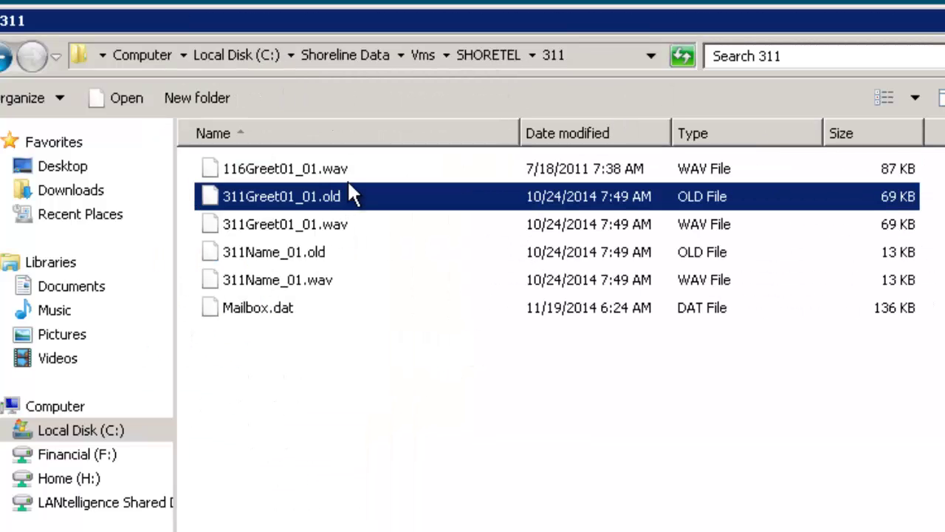
left_click(347, 225)
left_click(349, 224)
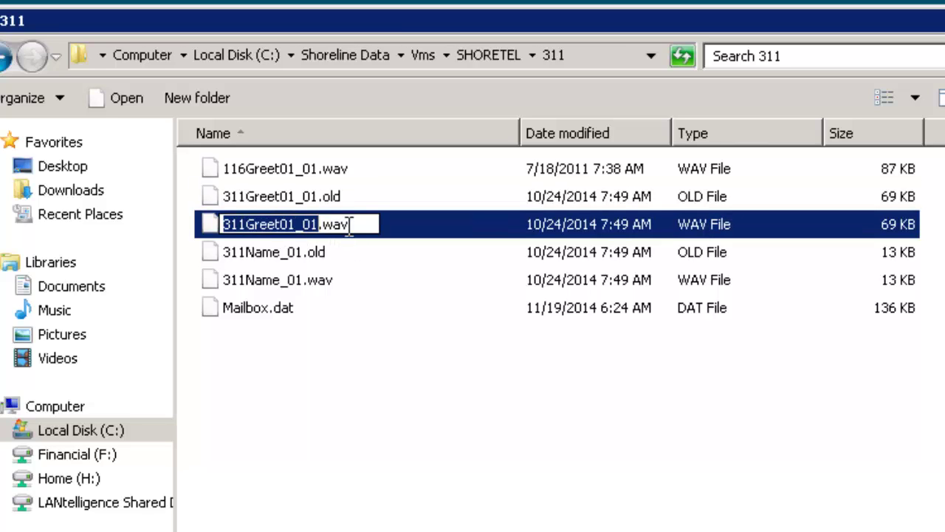
left_click(357, 225)
key("BackSpace")
key("BackSpace")
key("BackSpace")
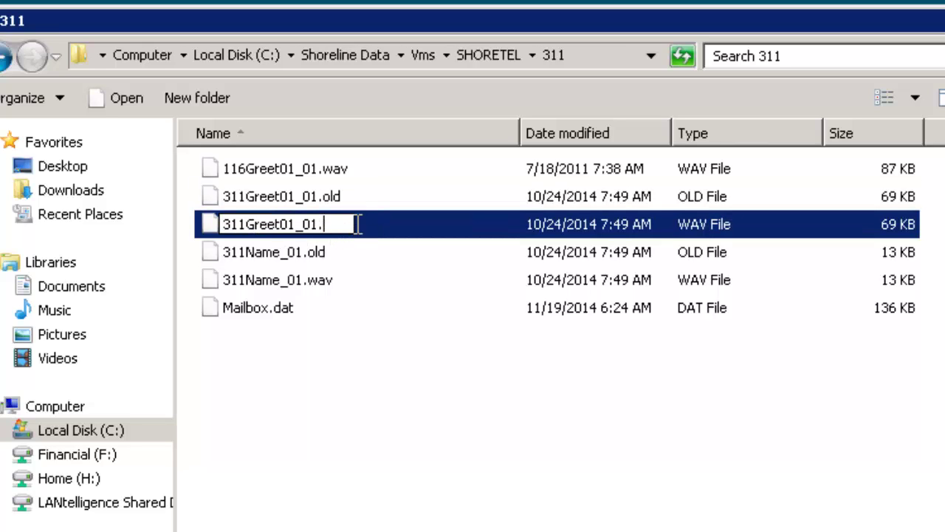
type("old2")
left_click(366, 332)
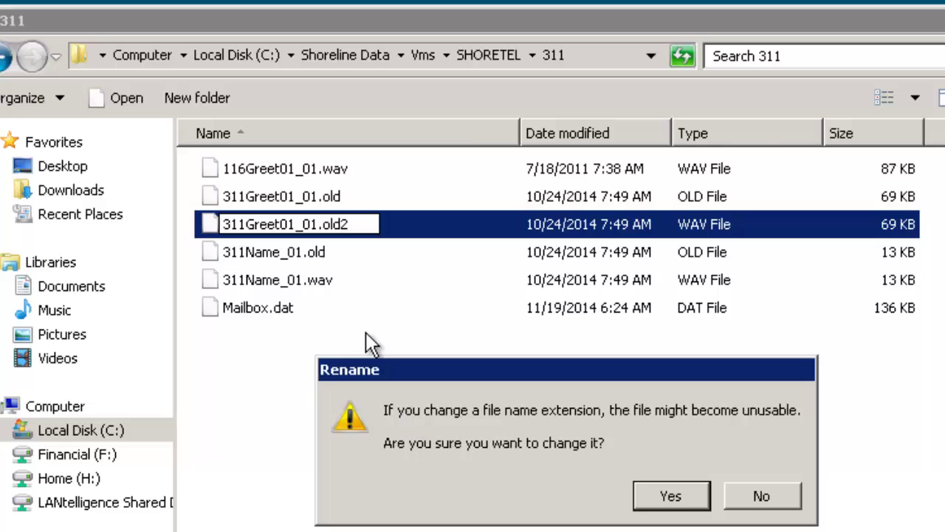
left_click(671, 495)
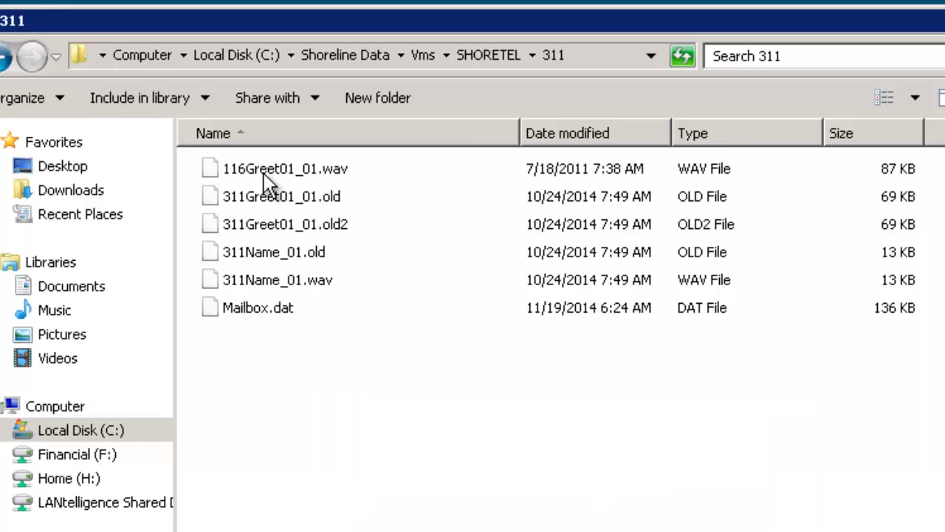
Step: Rename 116Greet01_01.wav to 311Greet01_01.wav
left_click(238, 170)
left_click(246, 169)
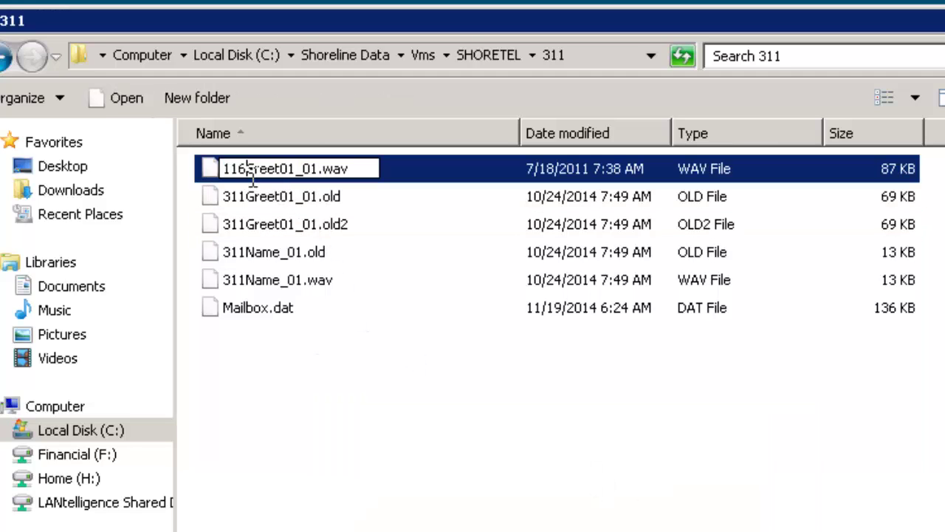
key("BackSpace")
key("BackSpace")
key("BackSpace")
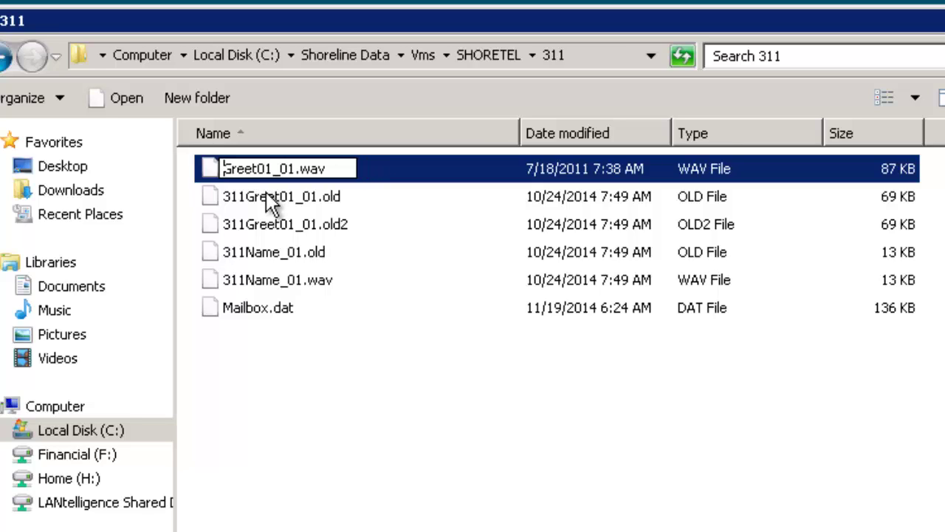
type("311")
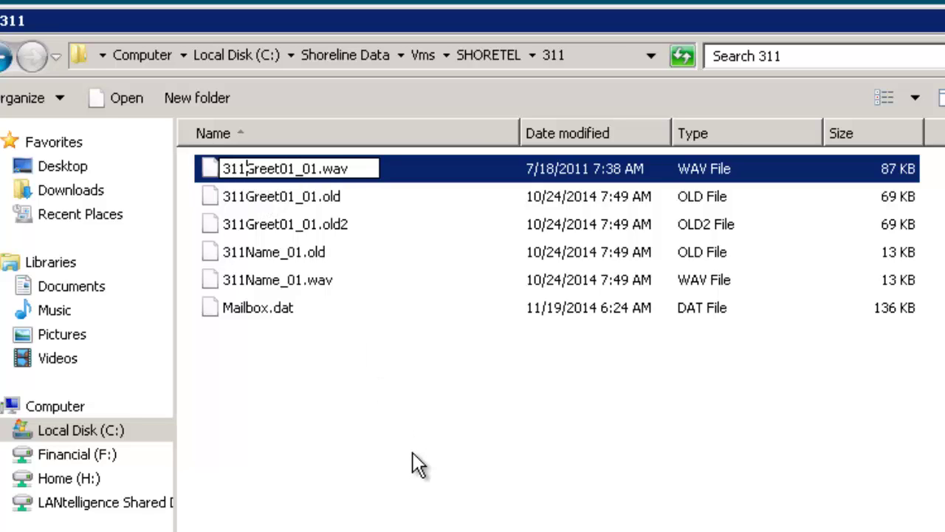
left_click(413, 452)
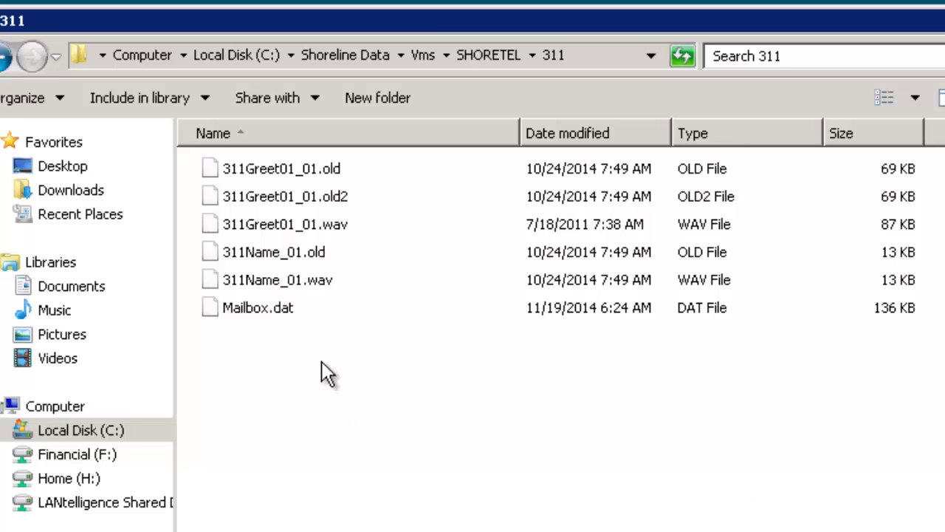
Step: Delete the 2011 311Greet01_01.wav to the Recycle Bin
left_click(285, 254)
left_click(293, 176)
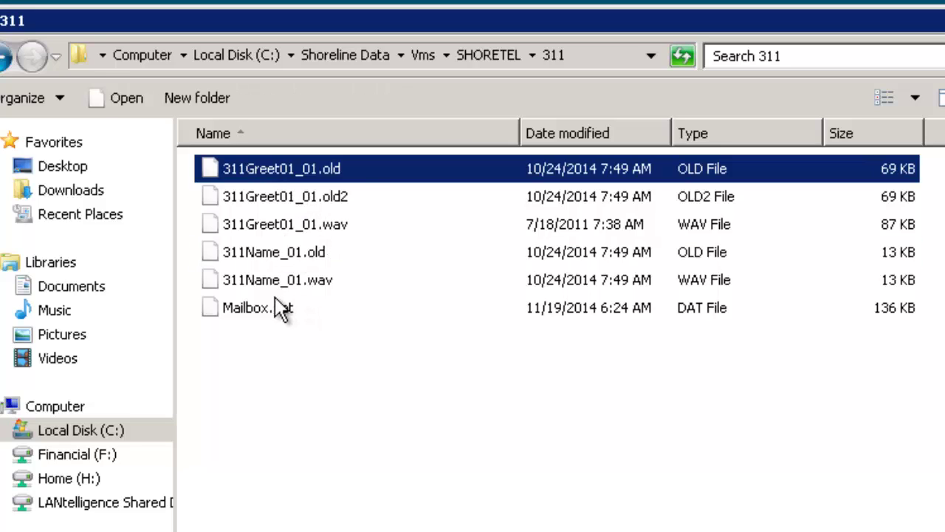
left_click(280, 225)
key("Delete")
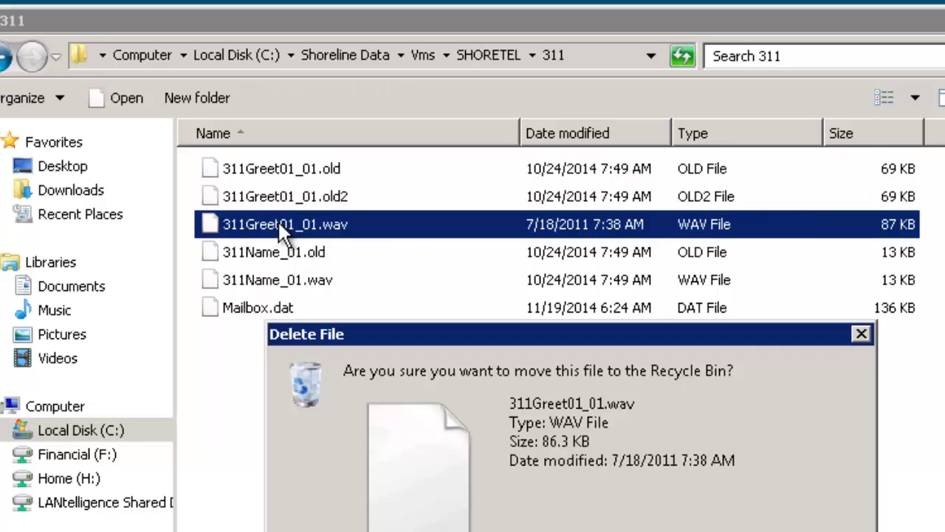
key("Return")
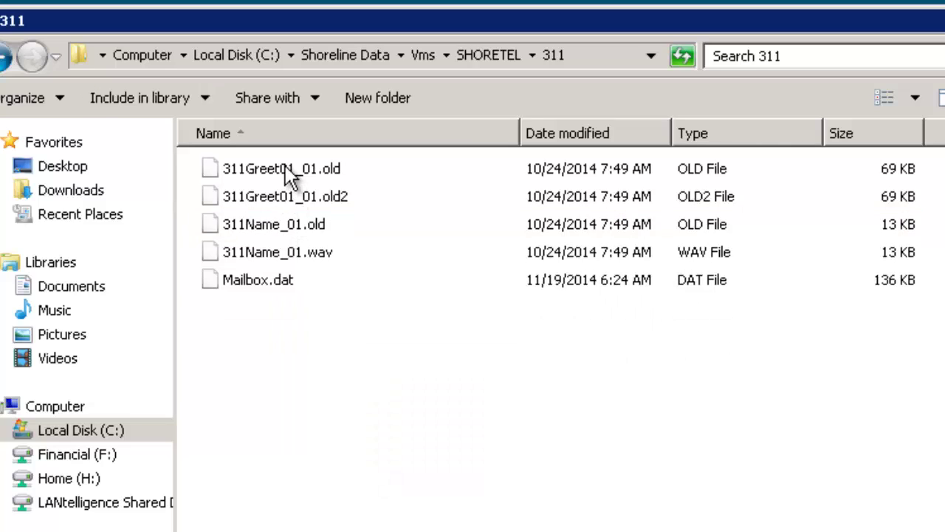
Step: Rename 311Greet01_01.old2 back to 311Greet01_01.wav, confirming the extension change
left_click(288, 195)
key("F2")
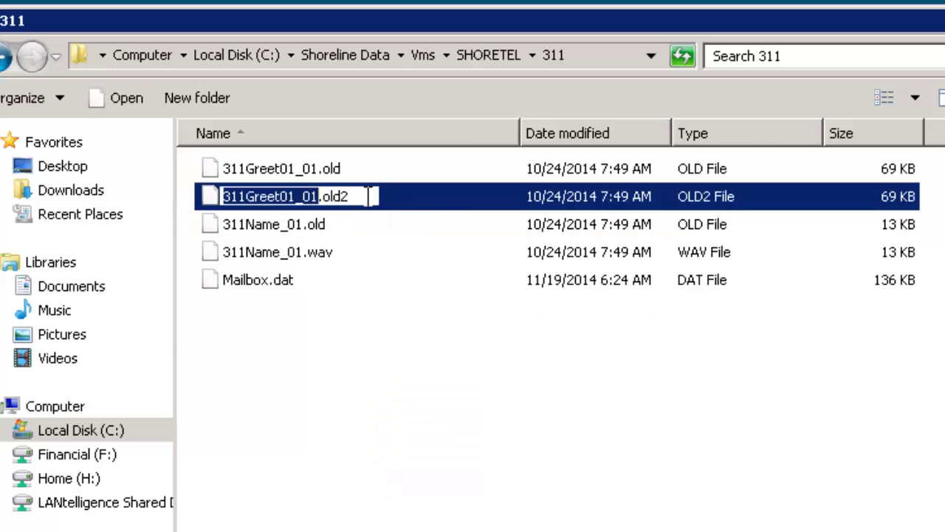
key("End")
key("BackSpace")
key("BackSpace")
key("BackSpace")
key("BackSpace")
type("wav")
key("Return")
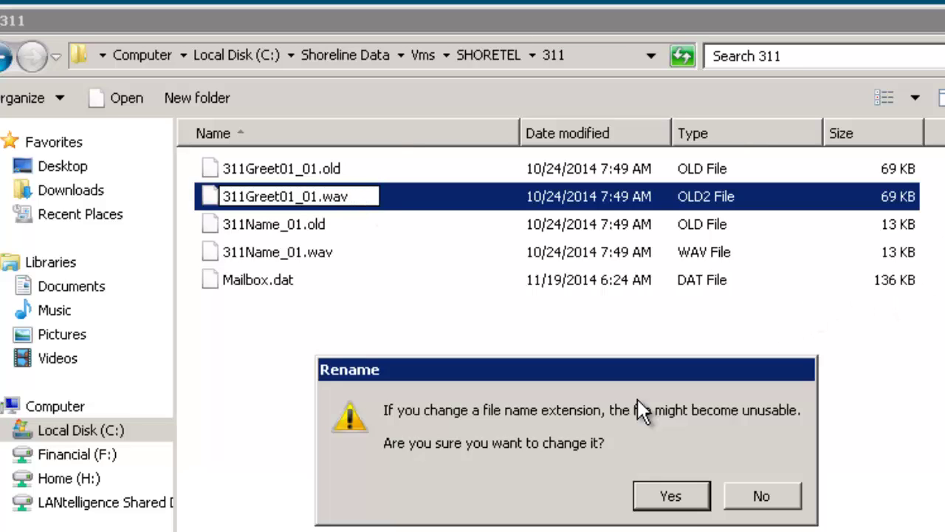
left_click(678, 489)
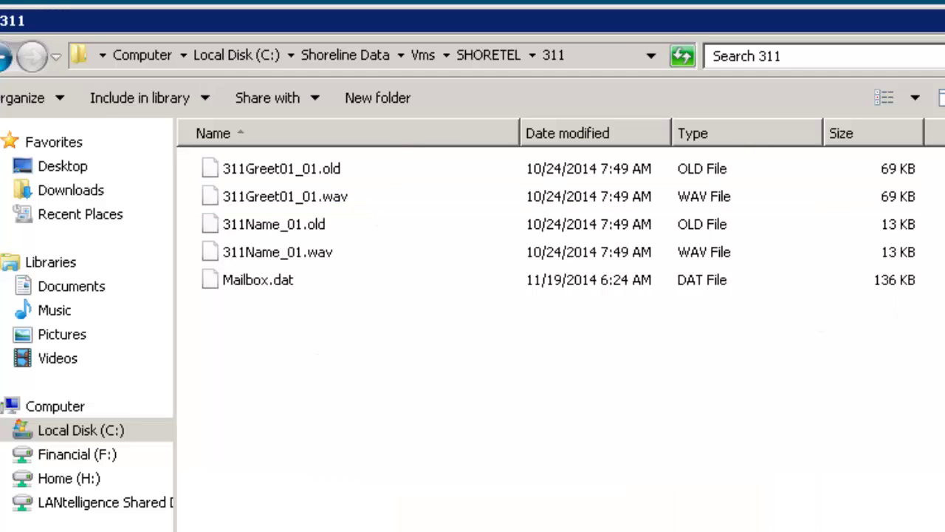